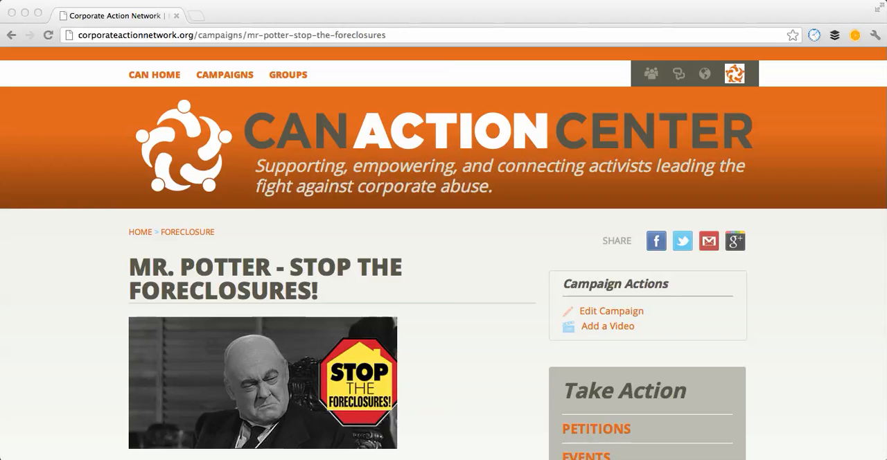
Step: Open the form for creating a new letter to the editor in the Mr. Potter foreclosure campaign
scroll(443, 249, "down", 5)
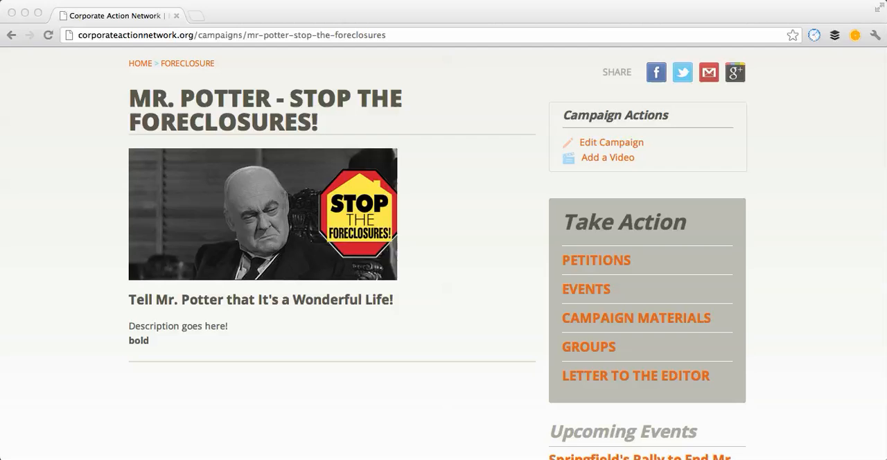
key("super+Tab")
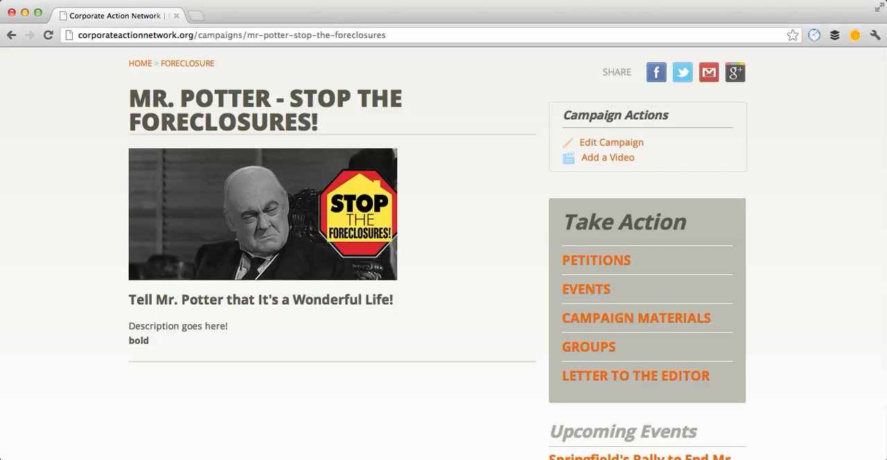
left_click(635, 376)
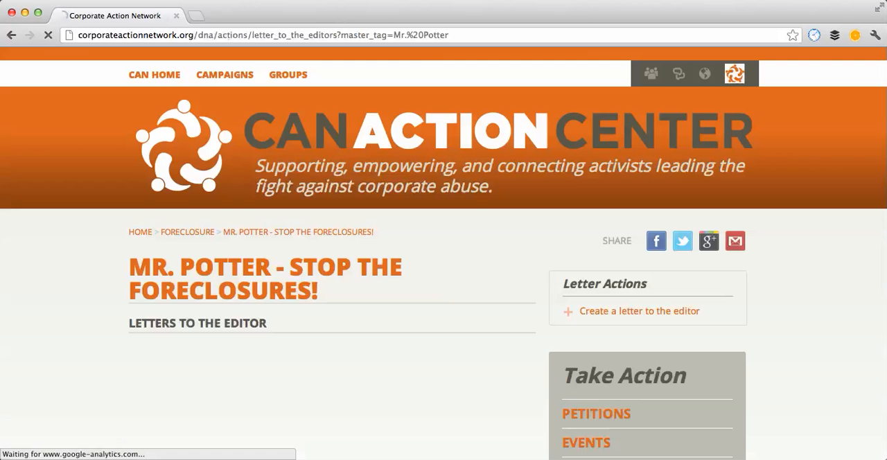
scroll(444, 277, "down", 5)
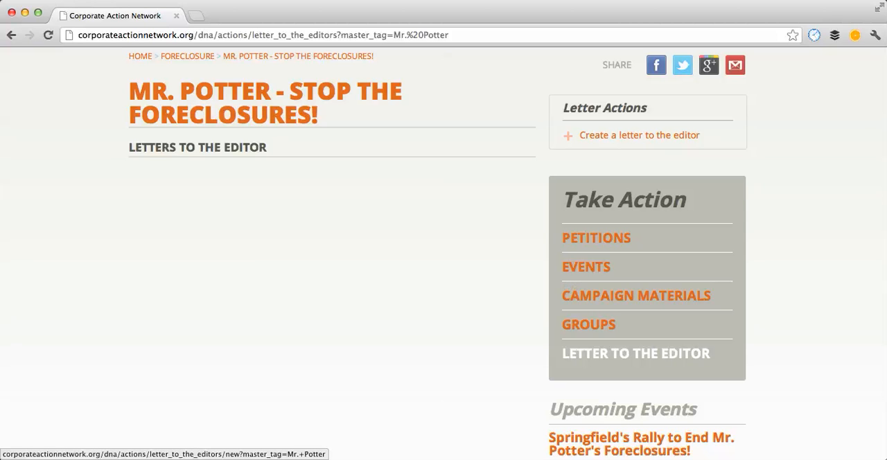
left_click(639, 135)
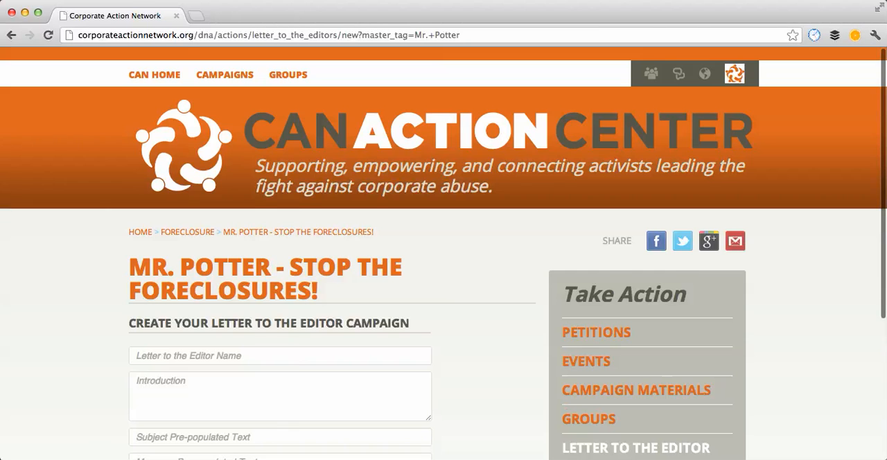
Step: Name the letter to the editor "Make your voice heard in our local media NOW!"
scroll(444, 277, "down", 5)
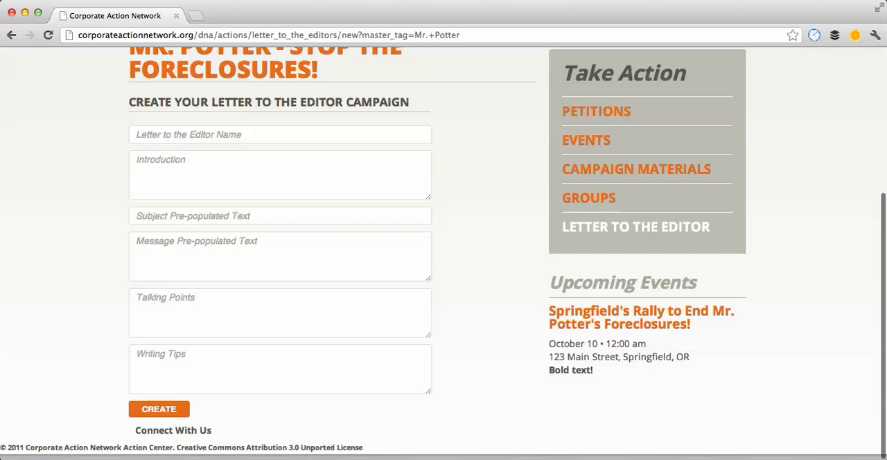
left_click(280, 135)
left_click(485, 159)
left_click(202, 135)
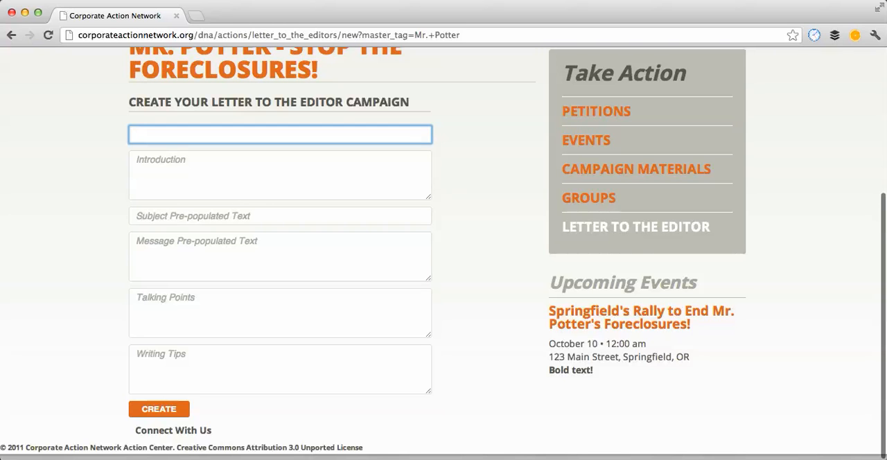
type("MAke your")
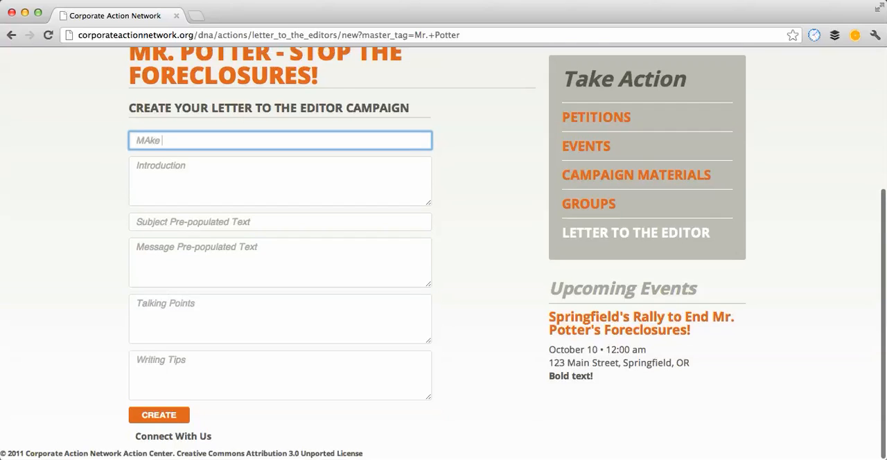
key("BackSpace")
key("BackSpace")
key("BackSpace")
key("BackSpace")
key("BackSpace")
key("BackSpace")
key("BackSpace")
key("BackSpace")
type("ake your voice heard in our local")
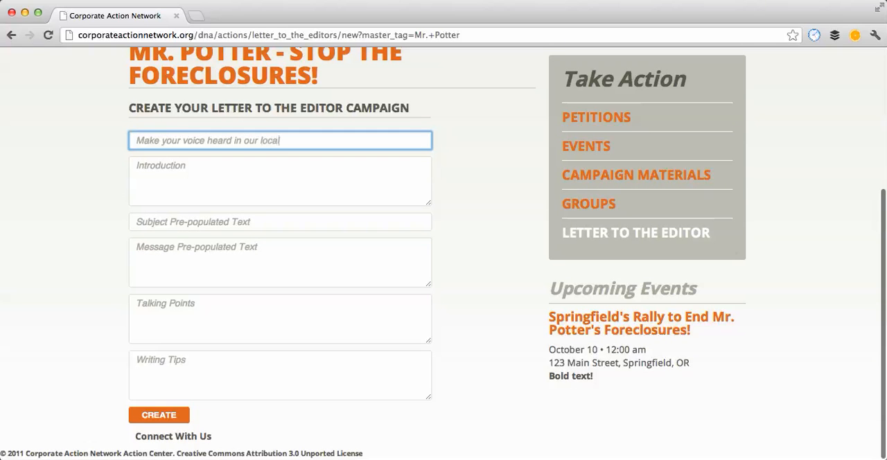
type(" media NOW!")
Step: Fill in the introduction with "Give more information about LTE-writing efforts here."
key("Tab")
key("Tab")
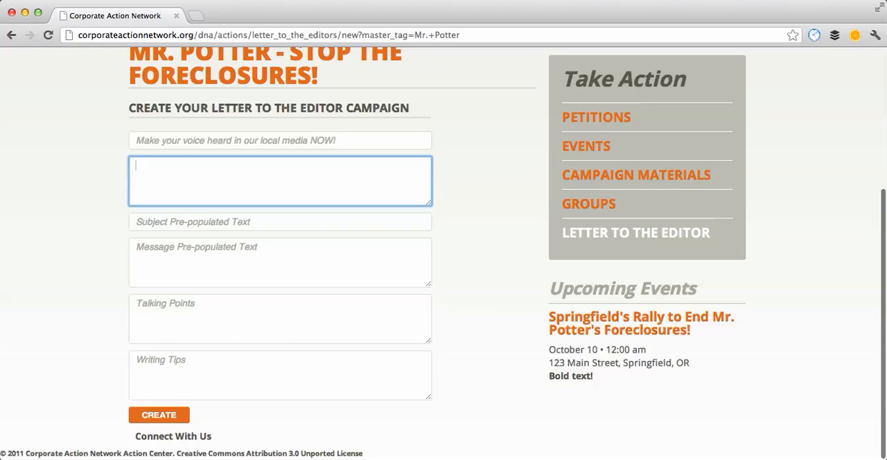
type("Give more information about")
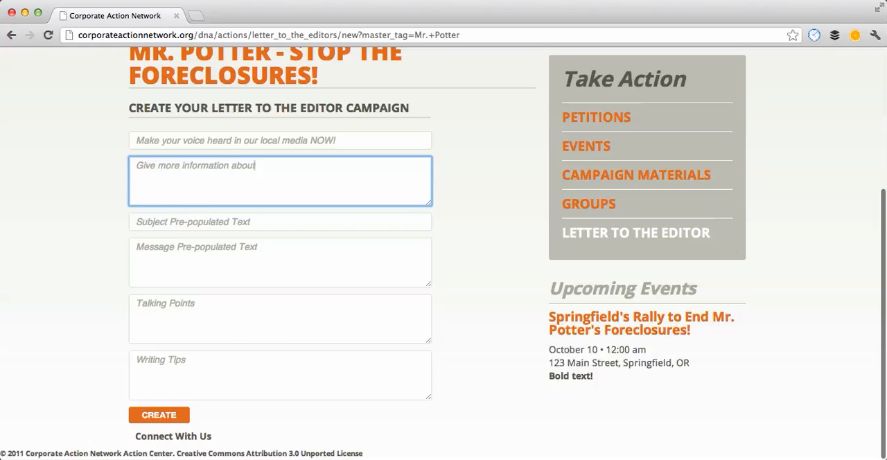
type(" LTE-e")
key("BackSpace")
type("writing efforts here.")
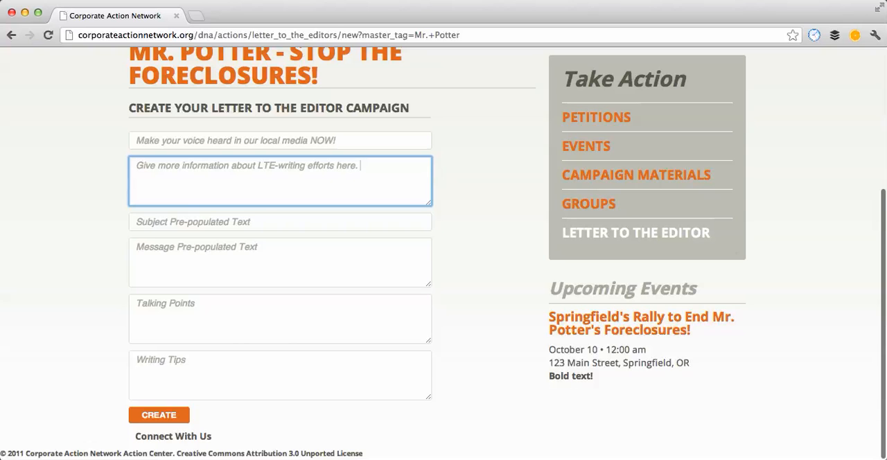
Step: Set the pre-populated subject to "Demand Mr. Potter Cease Now!"
key("Tab")
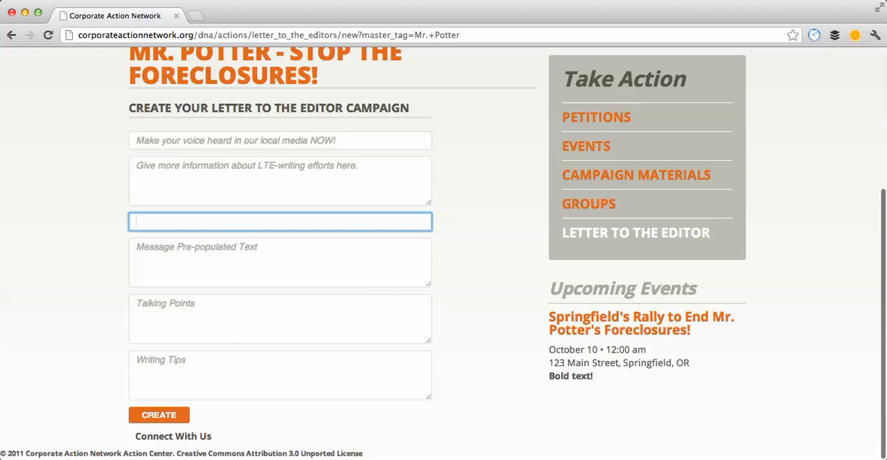
type("Demand Mr. Potter Ceasee")
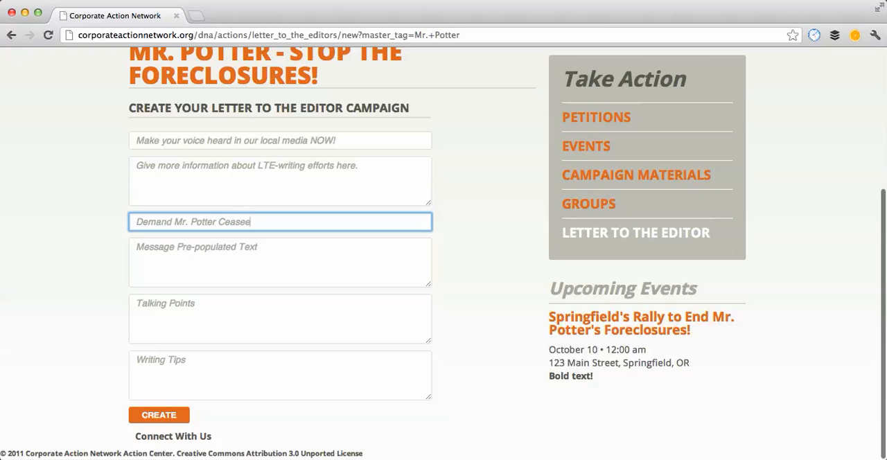
key("BackSpace")
type("Now!")
Step: Write the pre-populated message as "Dear Editor,", "<sample letter!>" and "Sign-off", separated by blank lines
key("Tab")
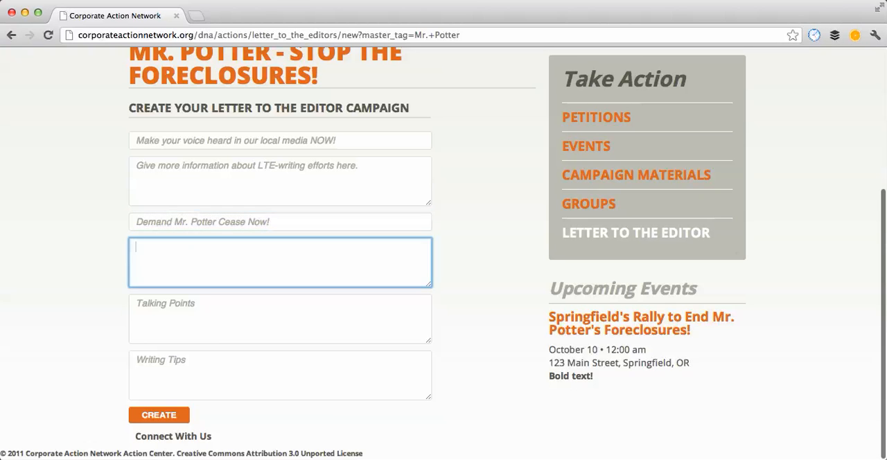
type("Dear Editor,")
key("Return")
key("Return")
type("<sapl")
key("BackSpace")
key("BackSpace")
type("mple le")
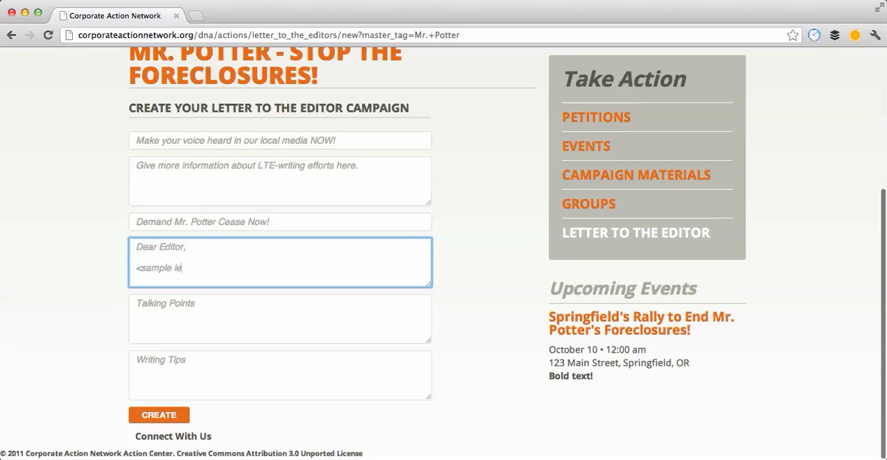
type("tter!>")
key("Return")
key("Return")
type("Sign-off")
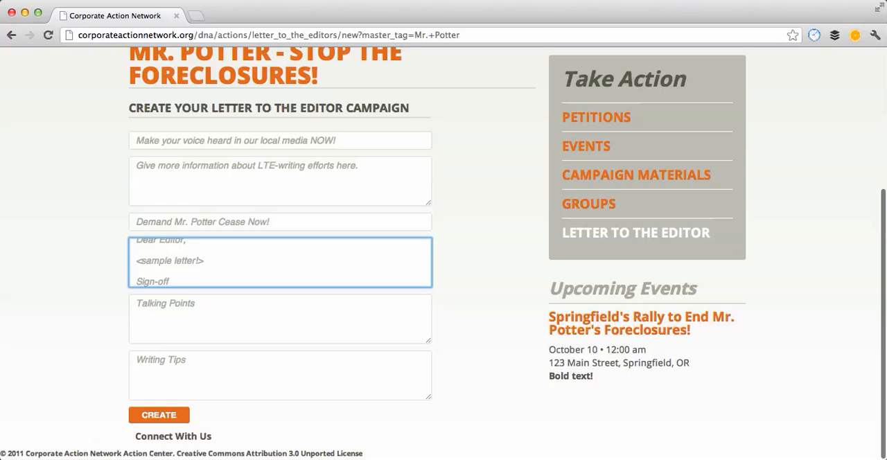
Step: List the talking points "- facts 1", "- information 2" and "- helpful resources 3" on separate lines
key("Tab")
key("Tab")
key("Tab")
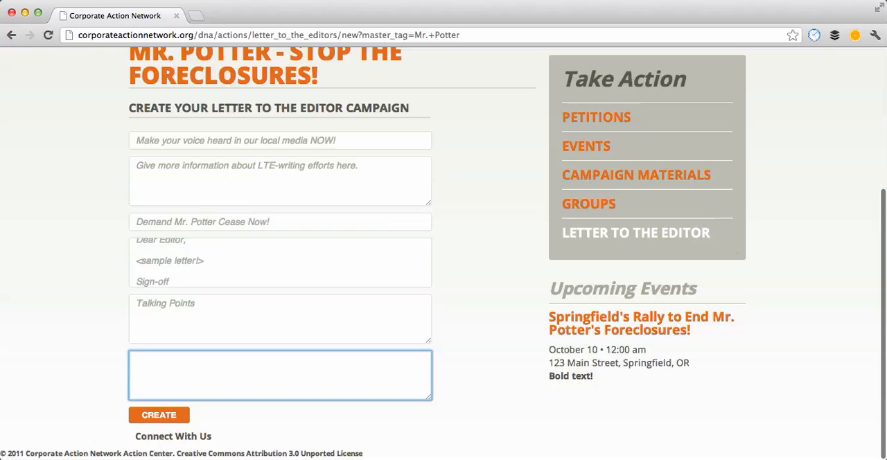
scroll(444, 249, "down", 2)
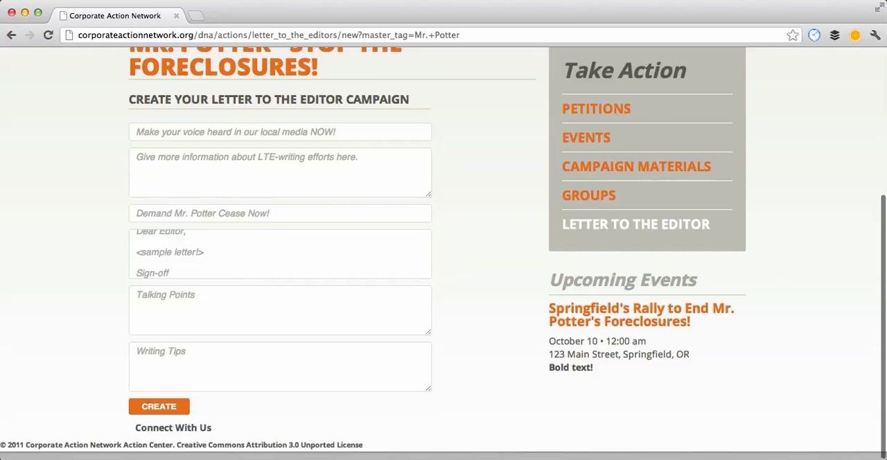
left_click(279, 311)
type("-")
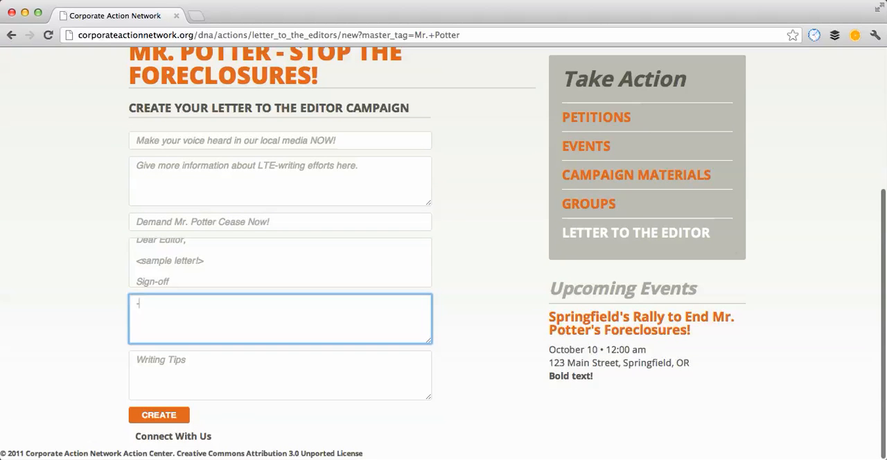
type(" facts 1")
key("Return")
type("- information 2")
key("Return")
type("- ")
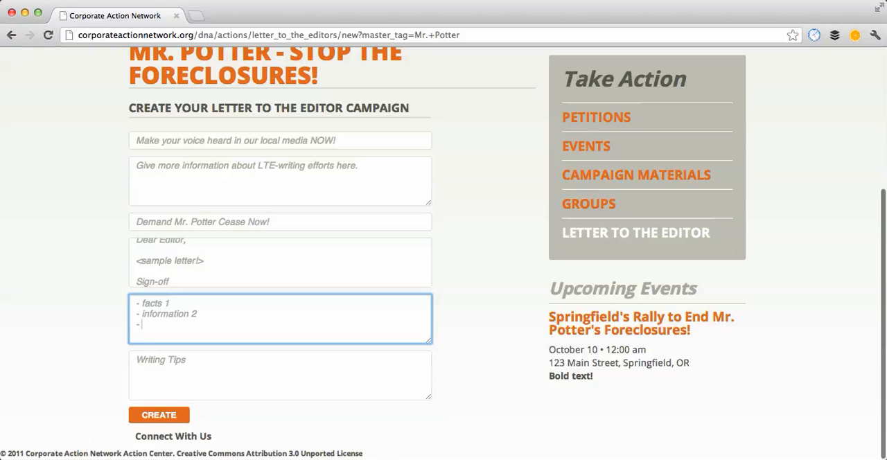
type("helpful resources 3")
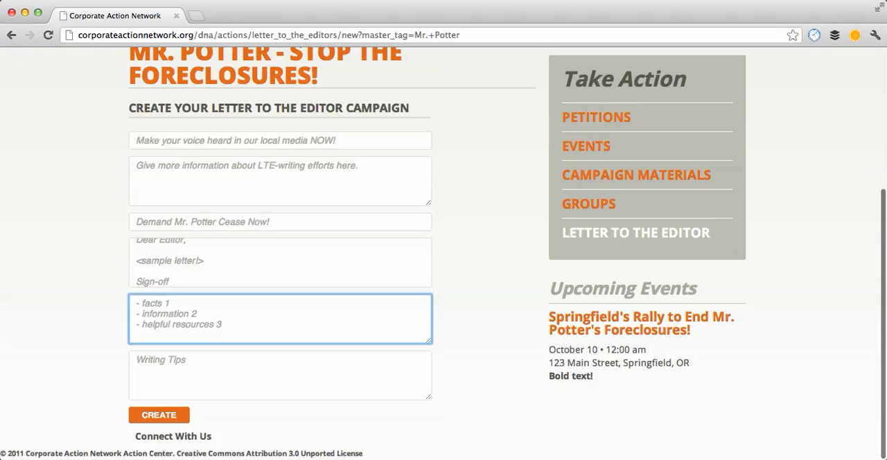
Step: Enter "Best practices!" as the writing tips and create the letter to the editor campaign
key("Tab")
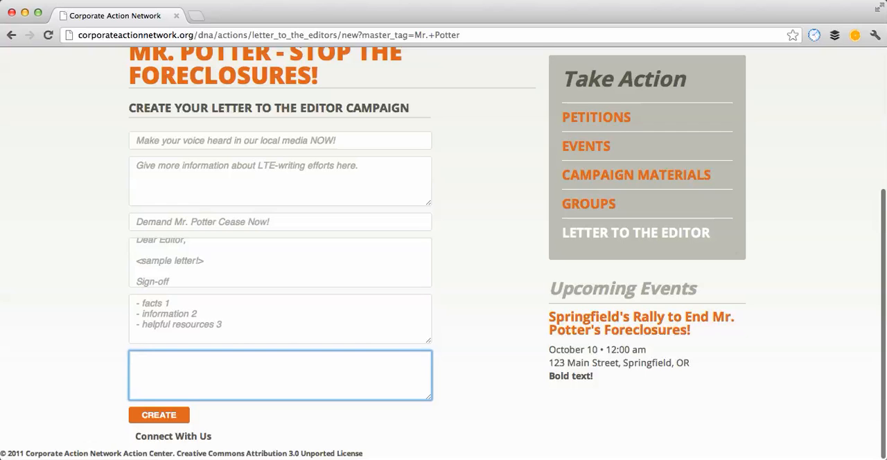
type("Best practices!")
left_click(159, 414)
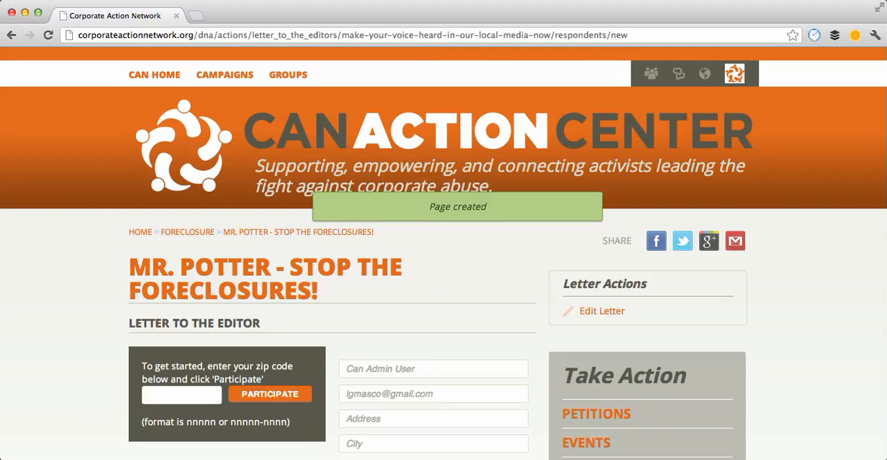
Step: Review the created letter page and submit a zip code to look up newspapers for that area
scroll(444, 277, "down", 5)
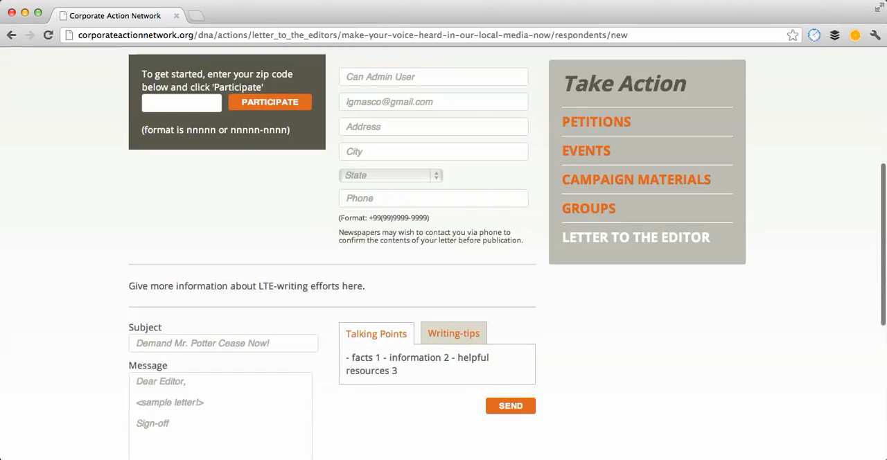
scroll(443, 277, "up", 1)
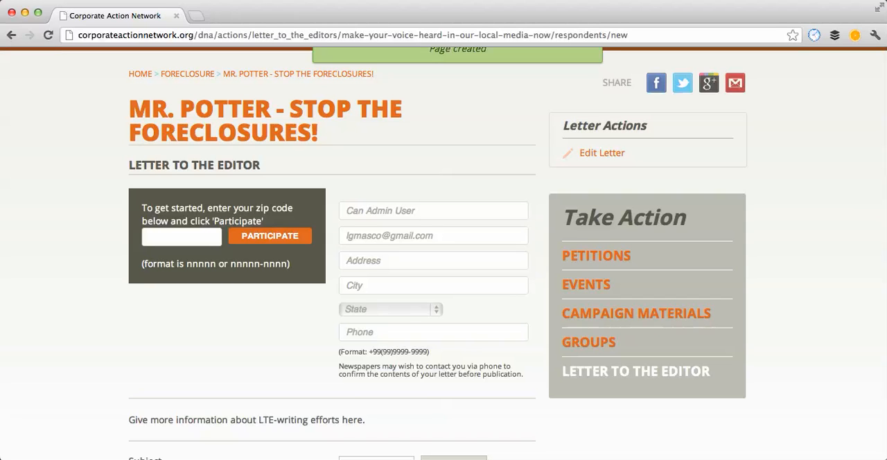
left_click(182, 237)
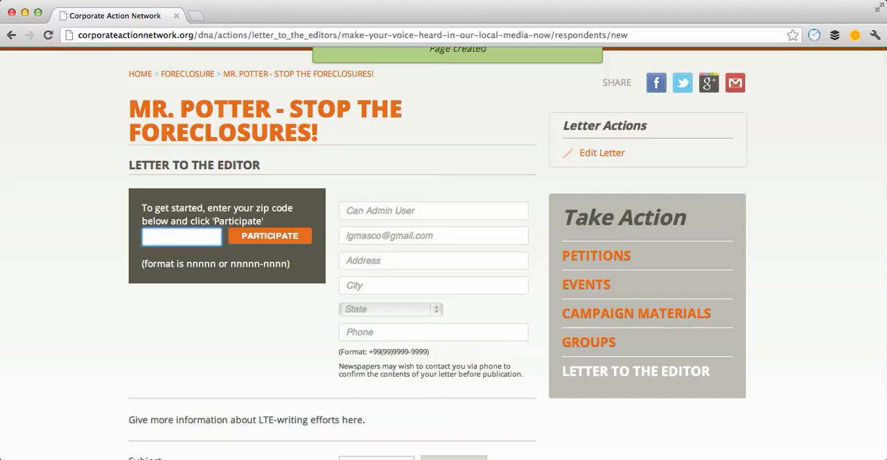
type("06074")
key("Return")
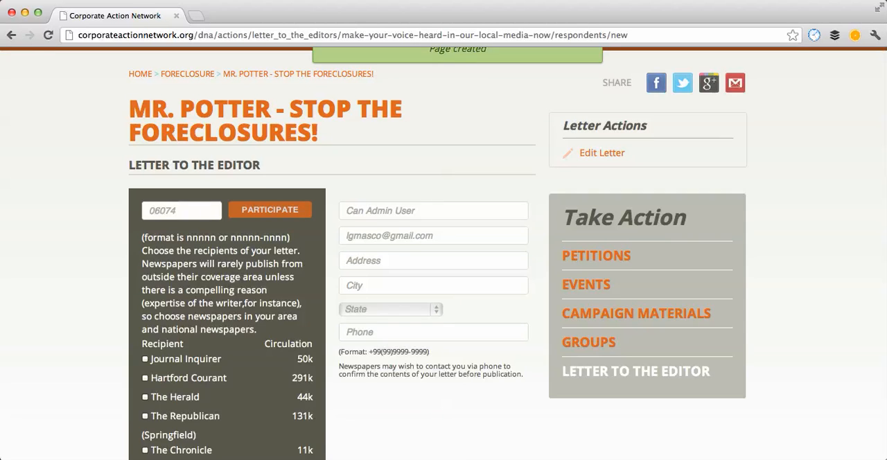
Step: Look through the newspaper list and select Journal Inquirer, Hartford Courant, The Herald and The Republican (Springfield) as recipients
scroll(443, 277, "down", 3)
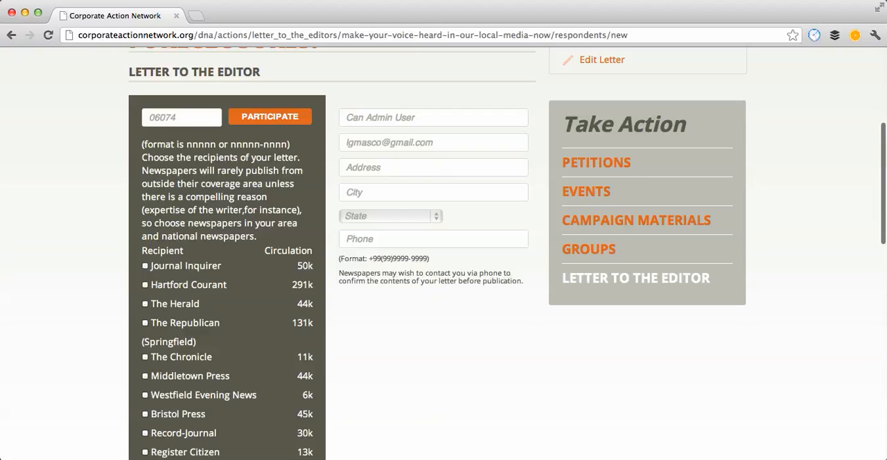
scroll(444, 277, "down", 6)
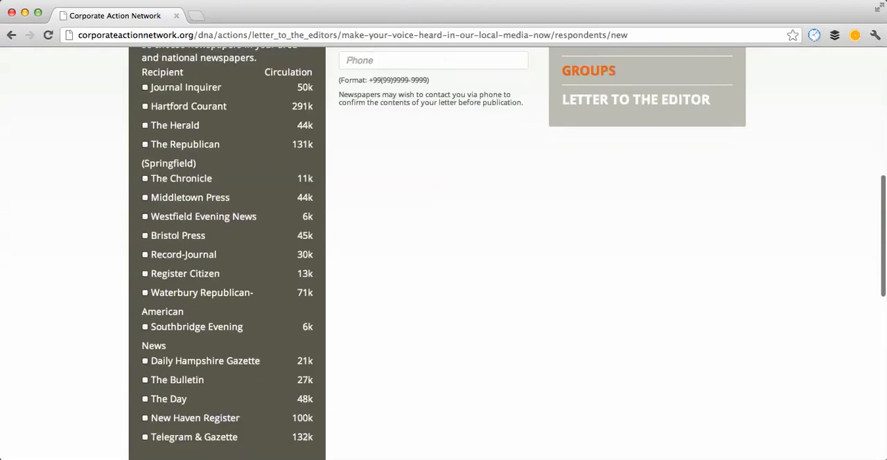
scroll(443, 277, "down", 3)
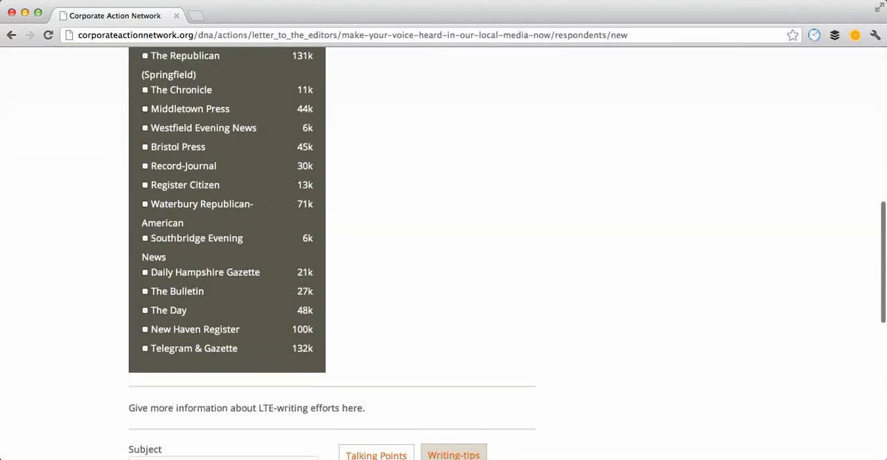
scroll(443, 277, "up", 8)
left_click(144, 181)
left_click(144, 200)
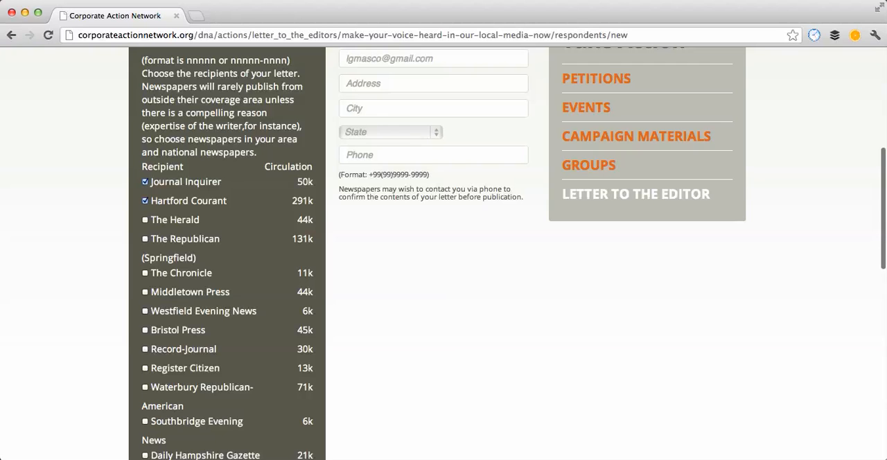
left_click(145, 219)
left_click(145, 239)
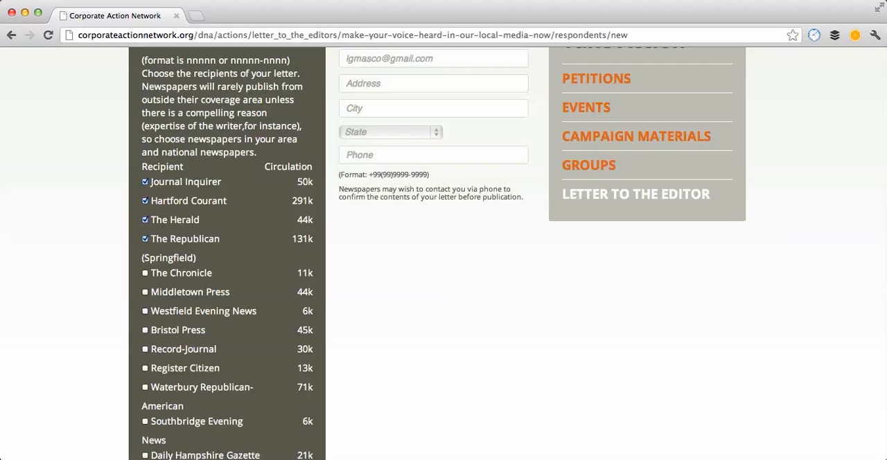
Step: Go through the participant's contact fields for name, e-mail, address and city without entering anything
scroll(443, 254, "up", 3)
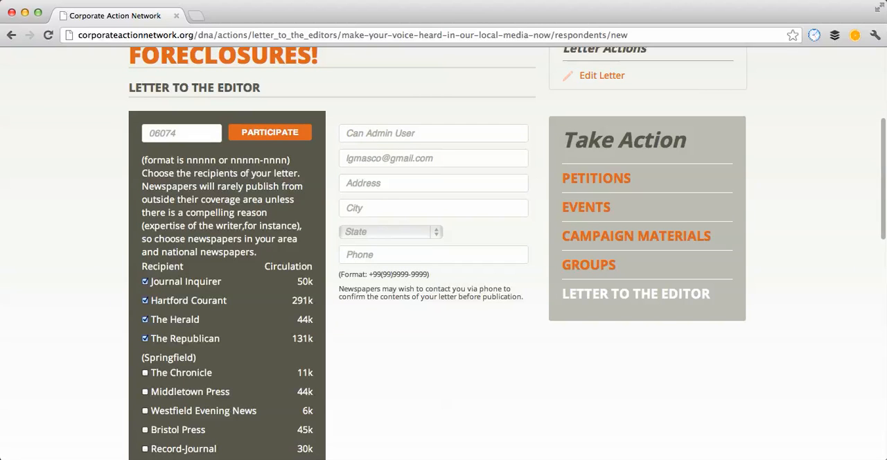
left_click(433, 133)
left_click(433, 158)
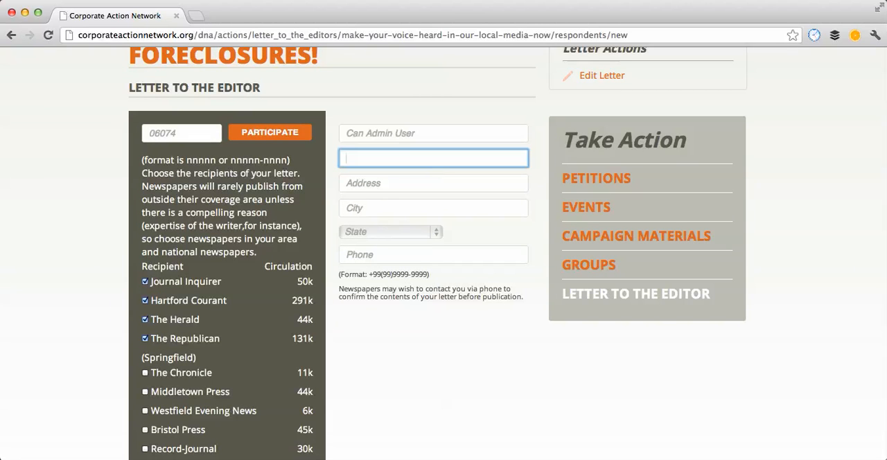
left_click(433, 183)
left_click(433, 208)
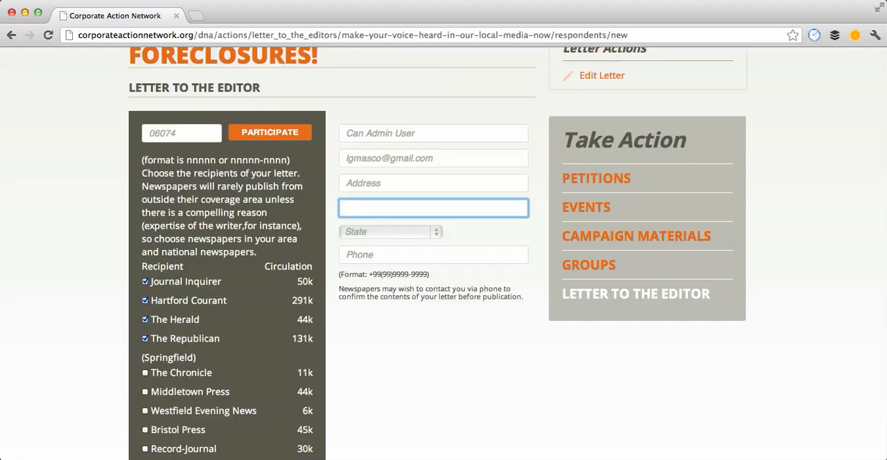
double_click(433, 158)
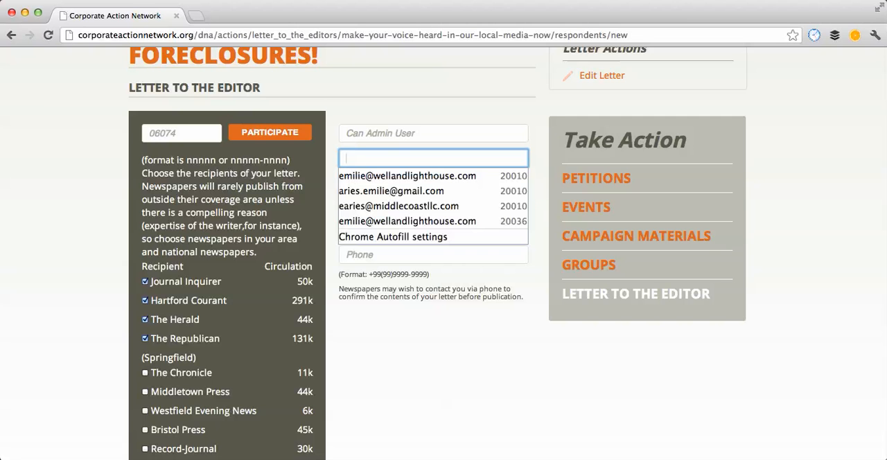
left_click(433, 133)
Step: Examine the prefilled subject and sample message of the letter, and show the writing tips in place of the talking points
scroll(444, 254, "down", 10)
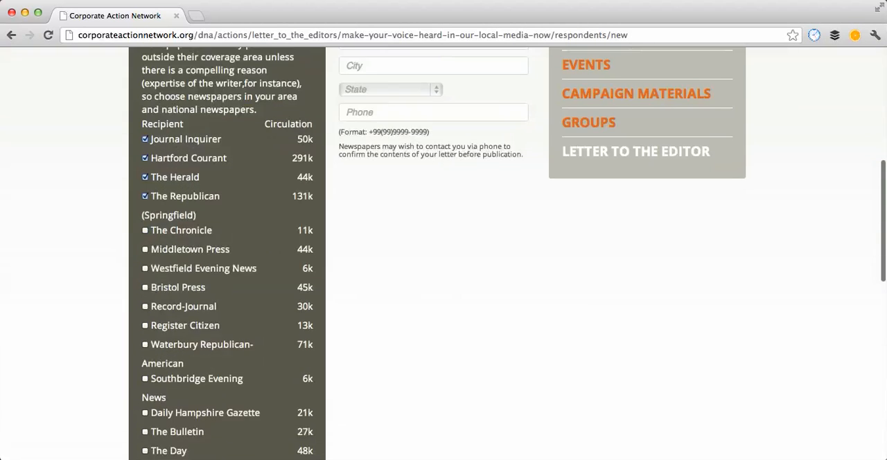
scroll(443, 254, "down", 3)
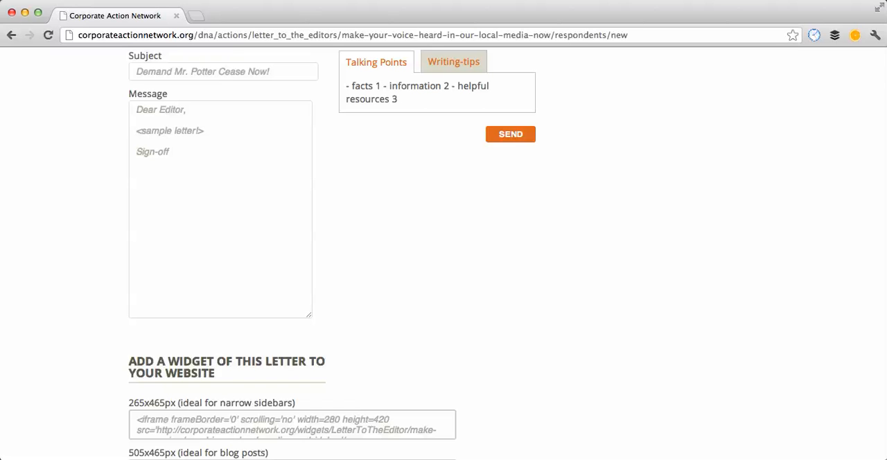
left_click(187, 146)
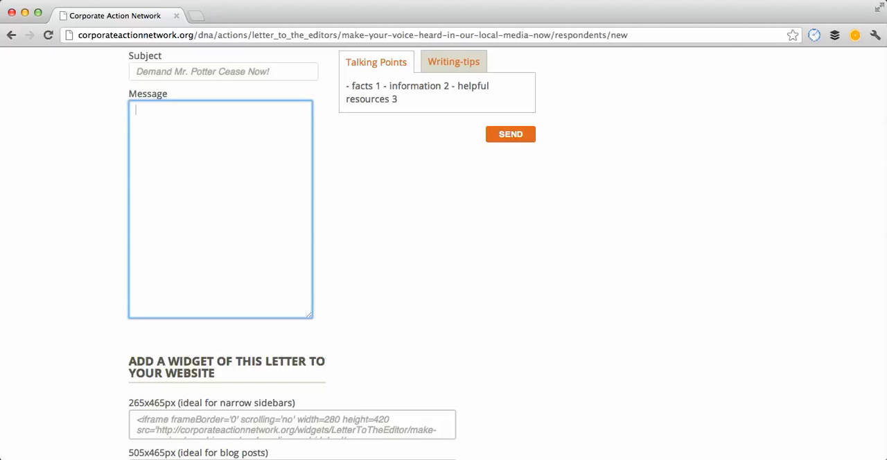
left_click(416, 222)
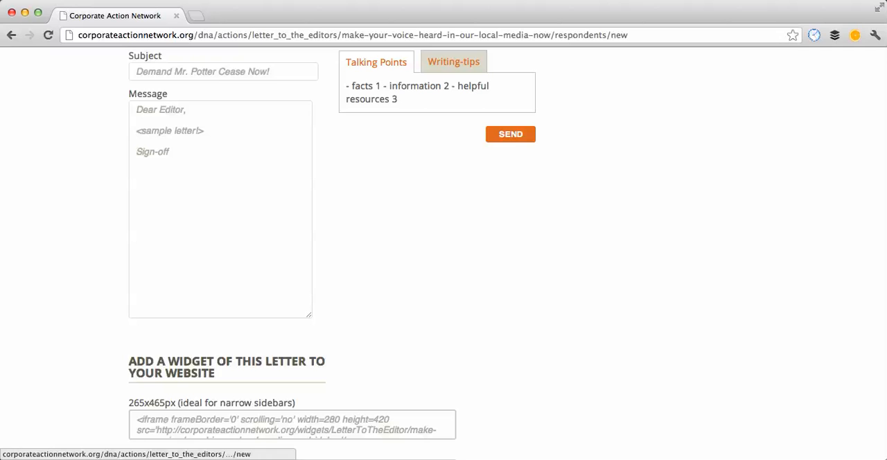
left_click(453, 61)
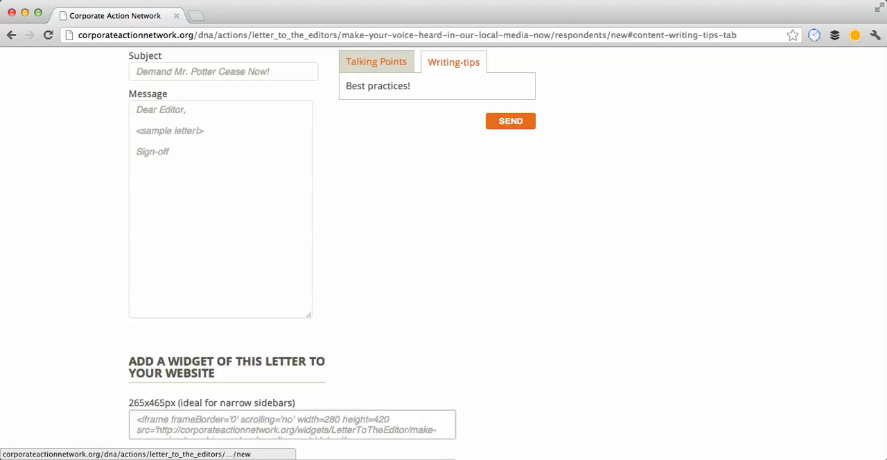
left_click(223, 72)
left_click(408, 187)
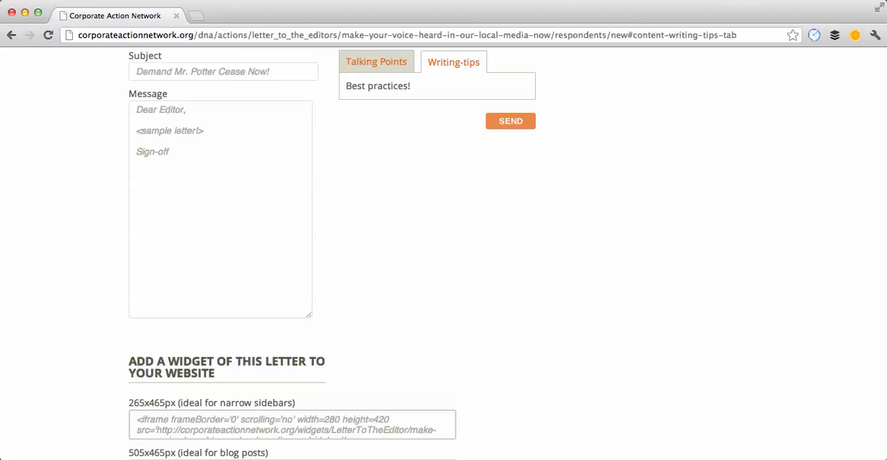
Step: Examine the website widget embed codes offered for narrow sidebars (265x465px) and blog posts (505x465px)
scroll(443, 253, "up", 10)
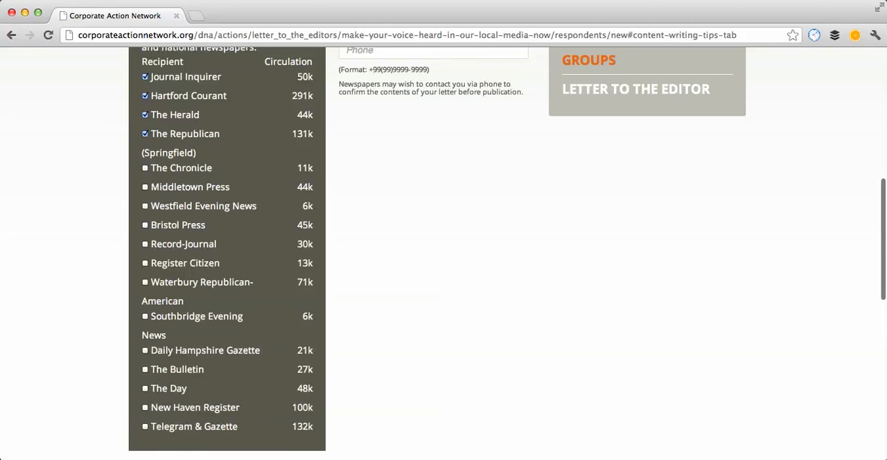
scroll(444, 254, "down", 8)
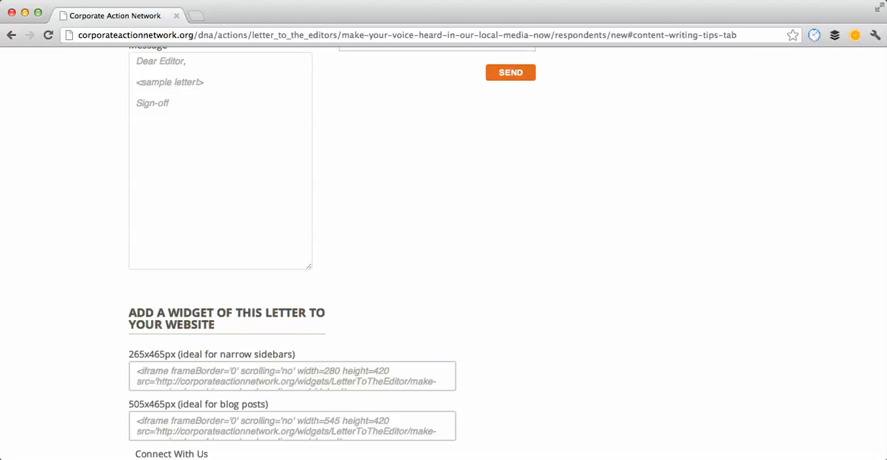
scroll(444, 253, "down", 2)
left_click(292, 358)
key("super+a")
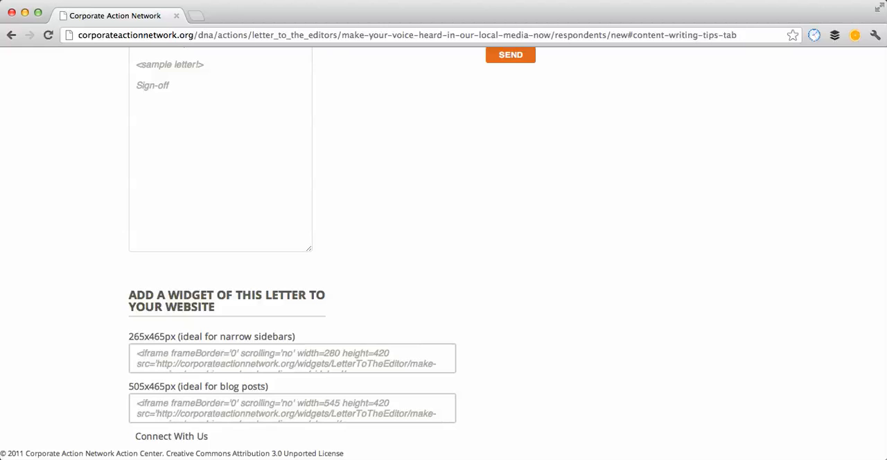
Step: Review the whole participant page once more, from the newspaper recipients and letter form back to the campaign heading
scroll(444, 254, "up", 12)
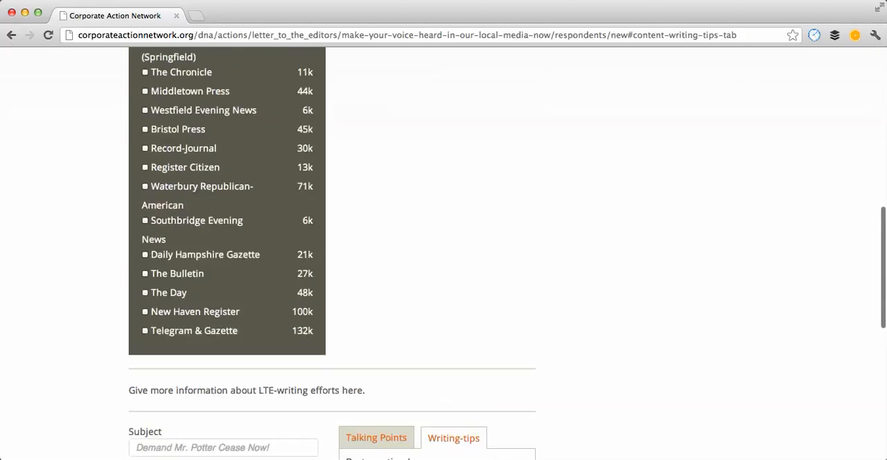
scroll(444, 253, "down", 5)
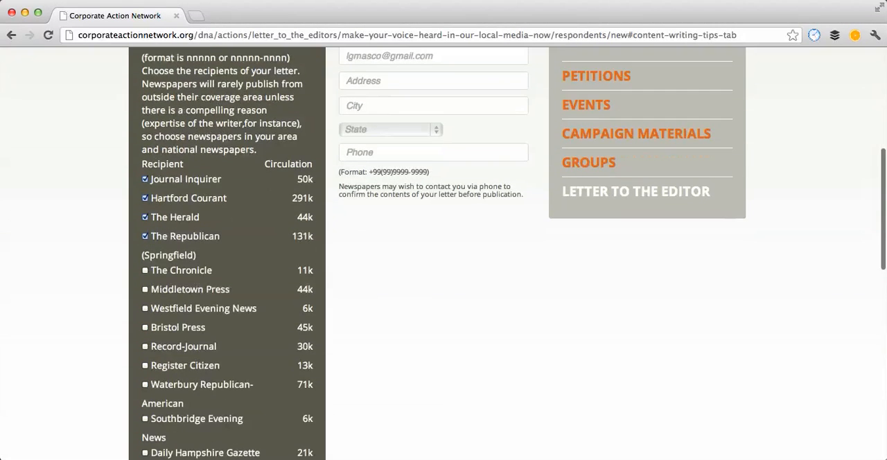
scroll(443, 254, "down", 4)
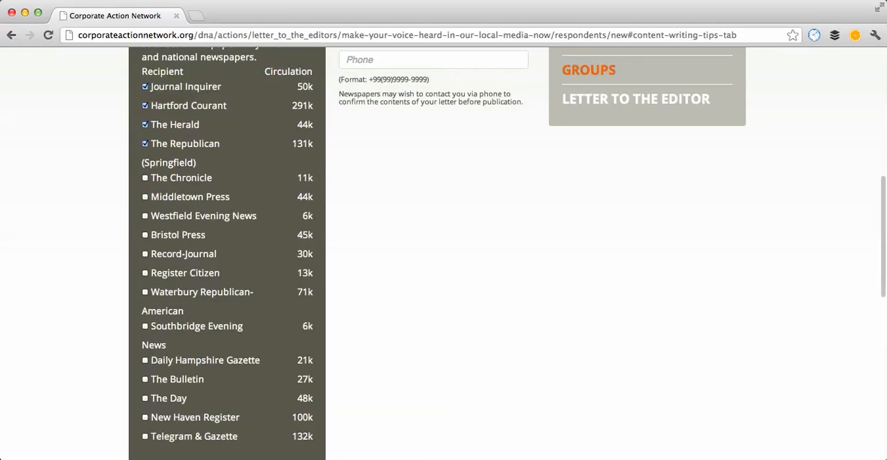
scroll(443, 253, "down", 3)
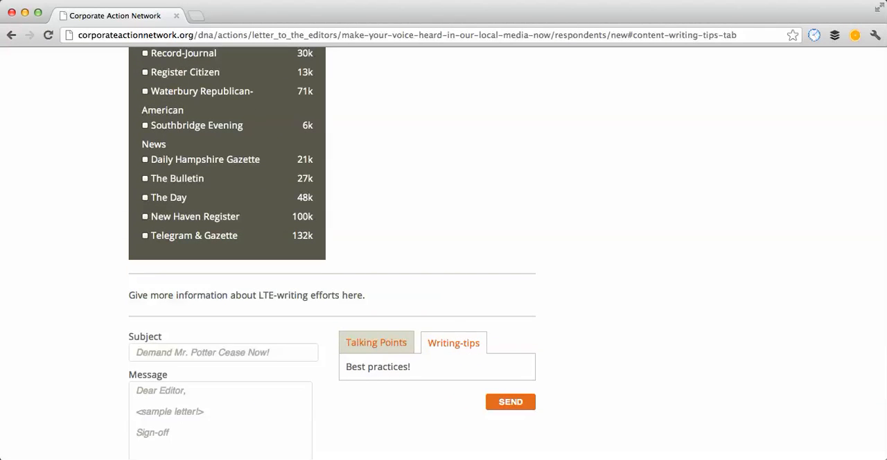
scroll(443, 253, "down", 1)
scroll(443, 254, "up", 5)
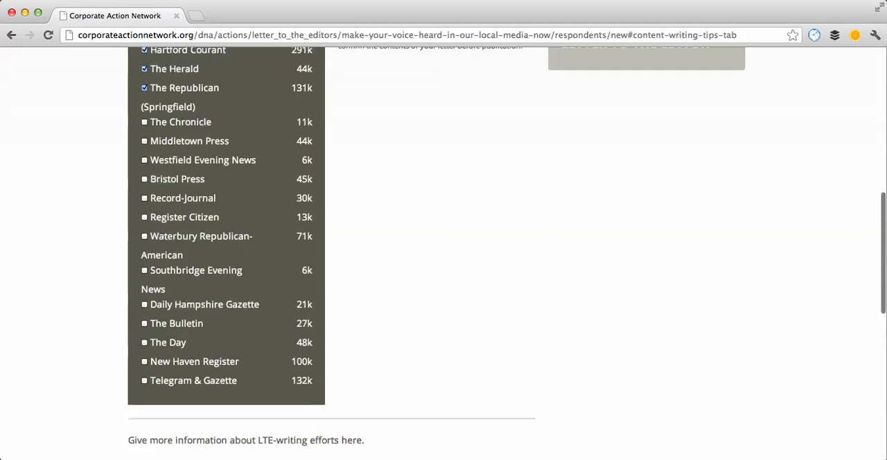
scroll(444, 254, "up", 9)
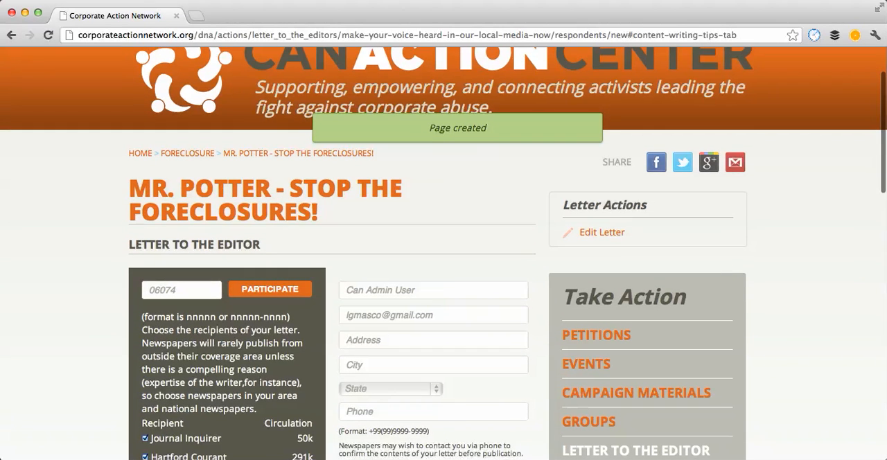